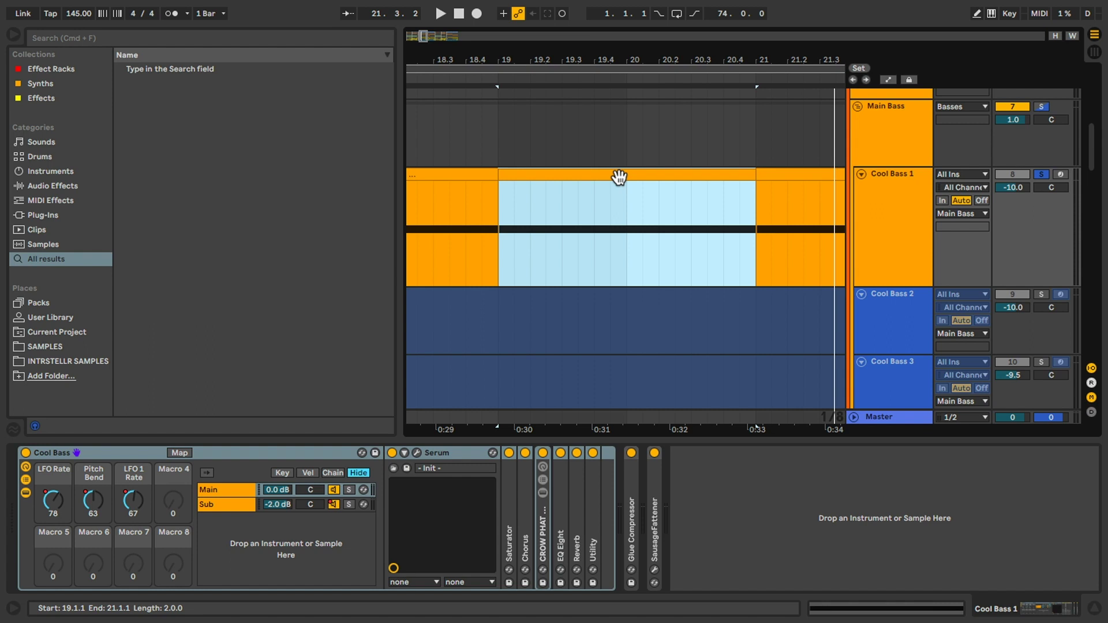
Compare Cool Bass's Main and Sub chains, then open Serum's editor on the Main chain
{"action": "left_click", "coordinate": [244, 489]}
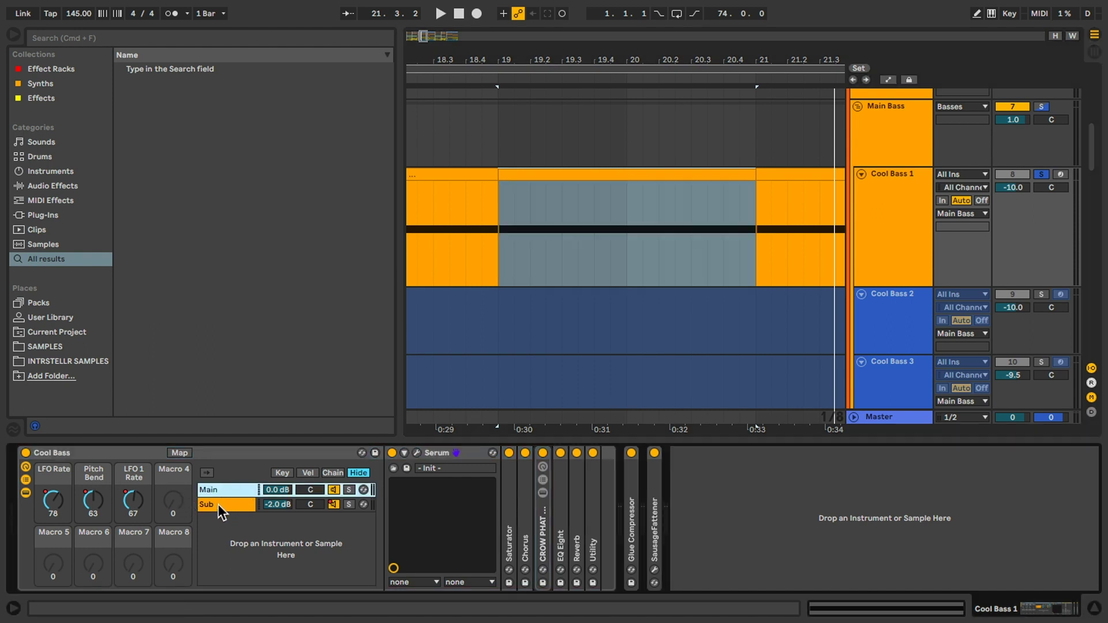
{"action": "left_click", "coordinate": [213, 506]}
{"action": "left_click", "coordinate": [224, 489]}
{"action": "left_click", "coordinate": [418, 453]}
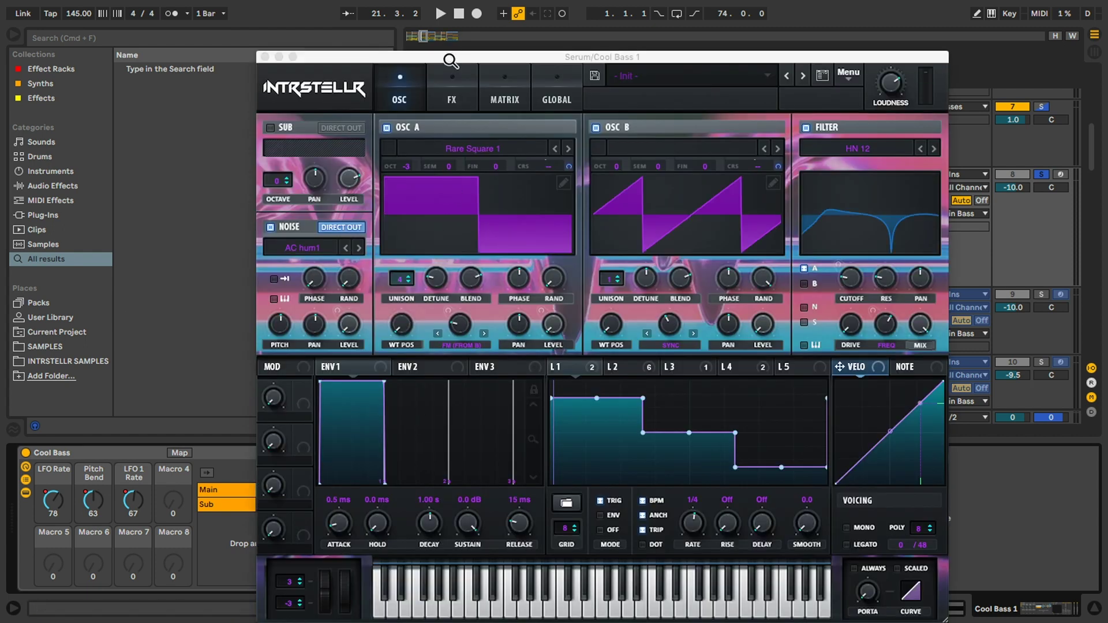
Move Serum up-left, confirm no FX are enabled, return to OSC and audition the clip
{"action": "left_click_drag", "start_coordinate": [450, 60], "coordinate": [370, 35]}
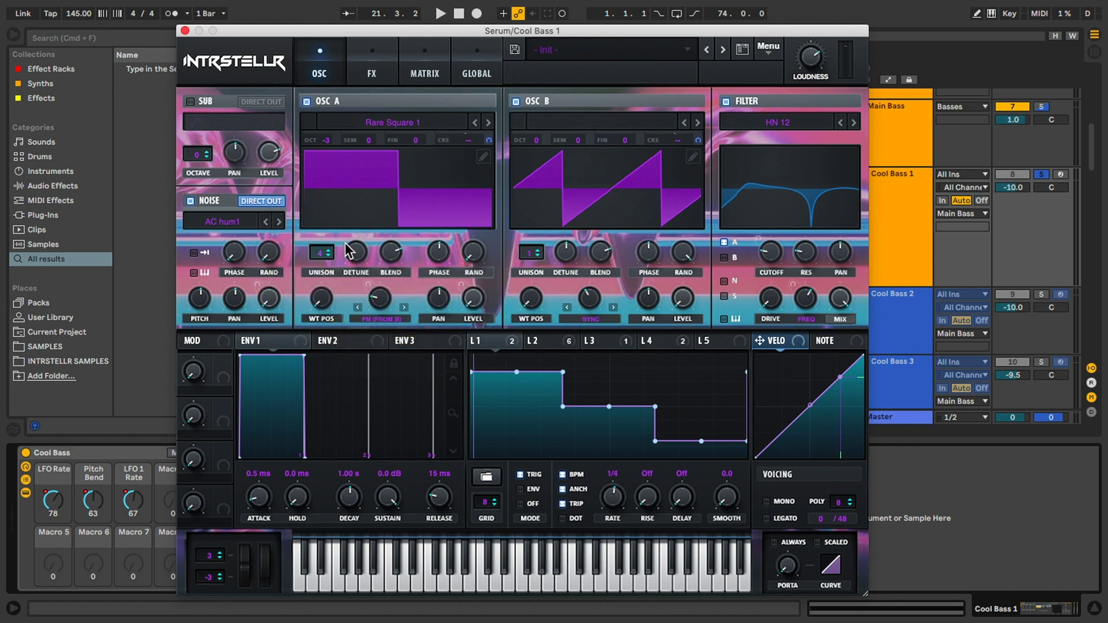
{"action": "left_click", "coordinate": [370, 81]}
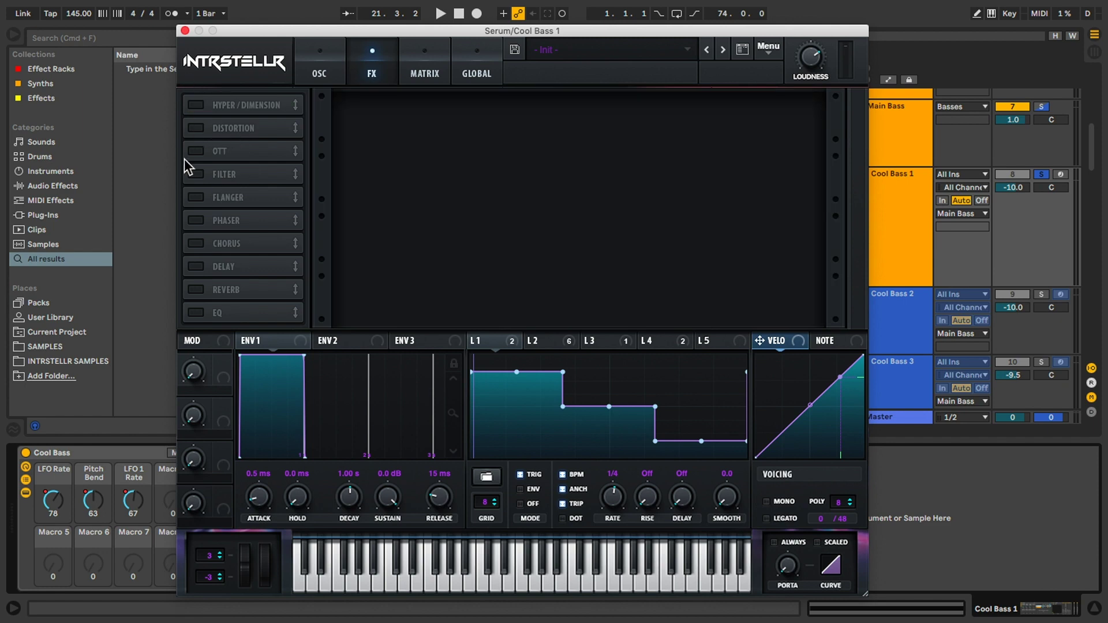
{"action": "left_click", "coordinate": [334, 59]}
{"action": "key", "text": "space"}
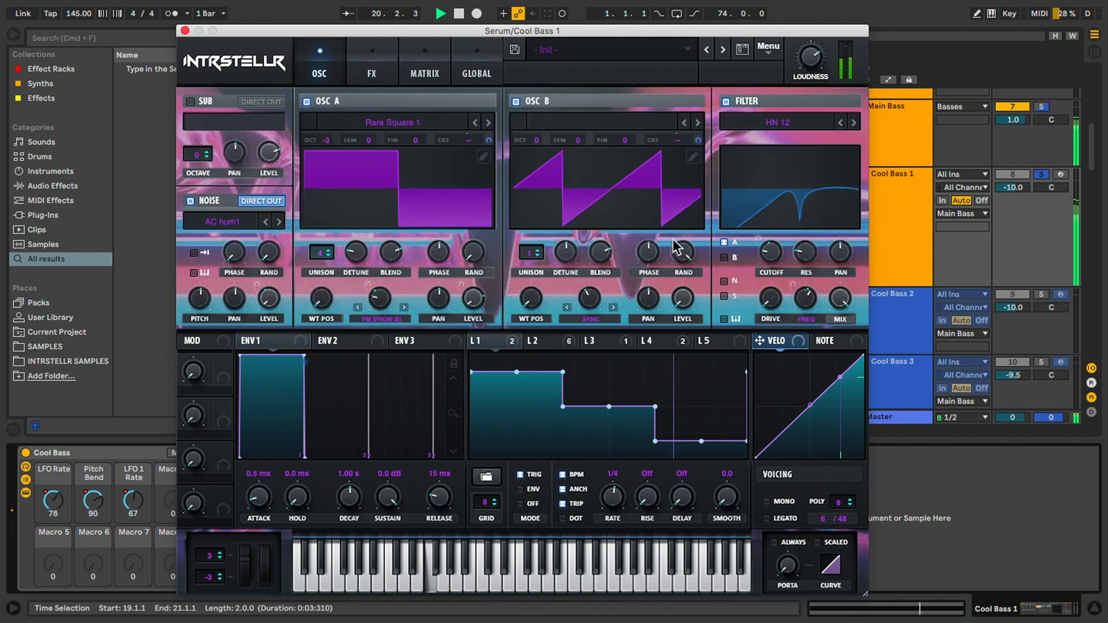
{"action": "key", "text": "space"}
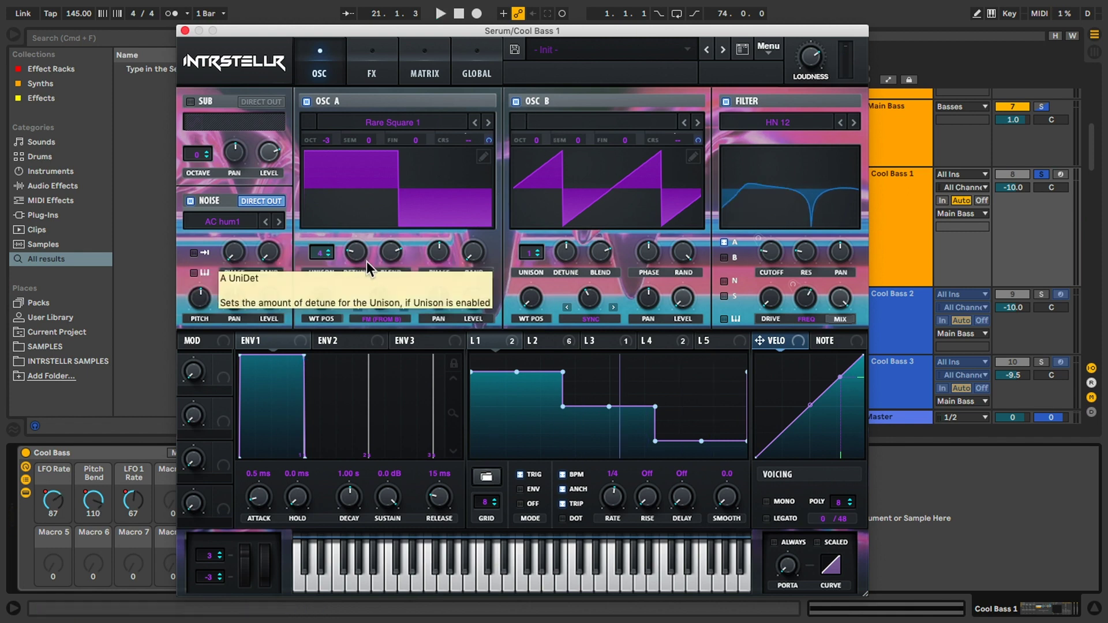
Inspect LFO 2's curve, then LFO 4's tempo-synced 2-bar ramp shape
{"action": "left_click", "coordinate": [528, 343]}
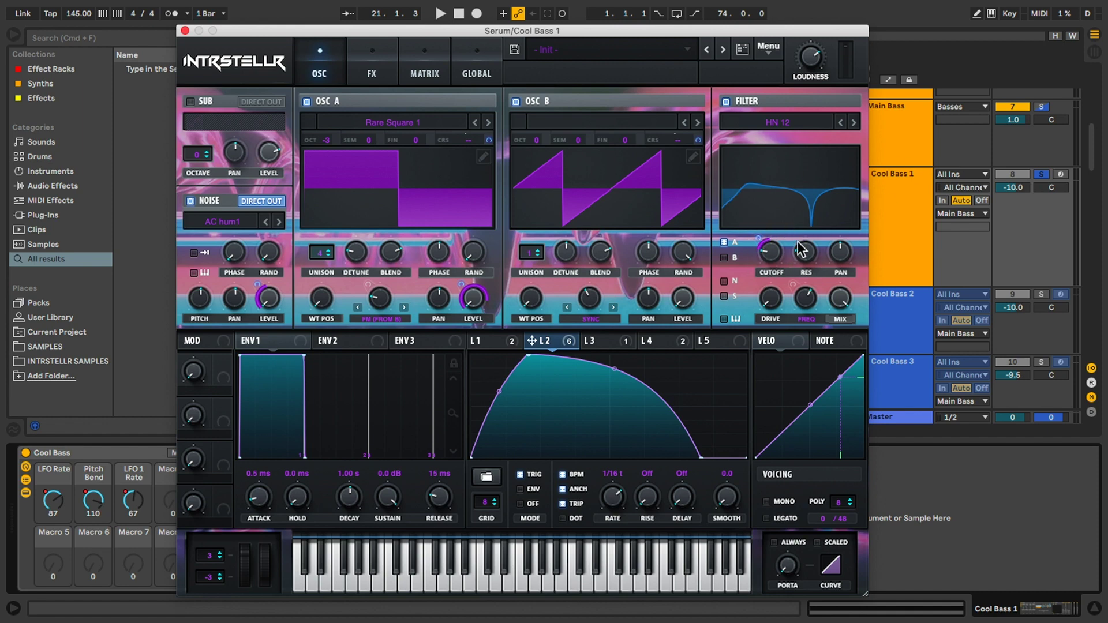
{"action": "left_click", "coordinate": [653, 342]}
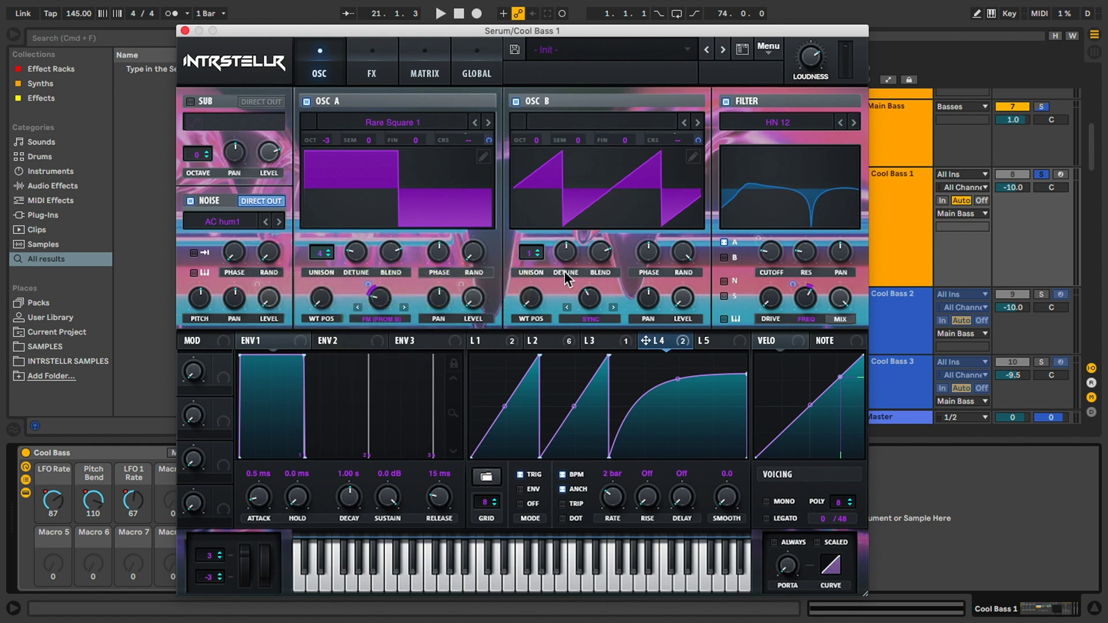
Bypass LFO 1's coarse-pitch destinations to hear the difference, then reactivate all destinations
{"action": "left_click", "coordinate": [491, 341]}
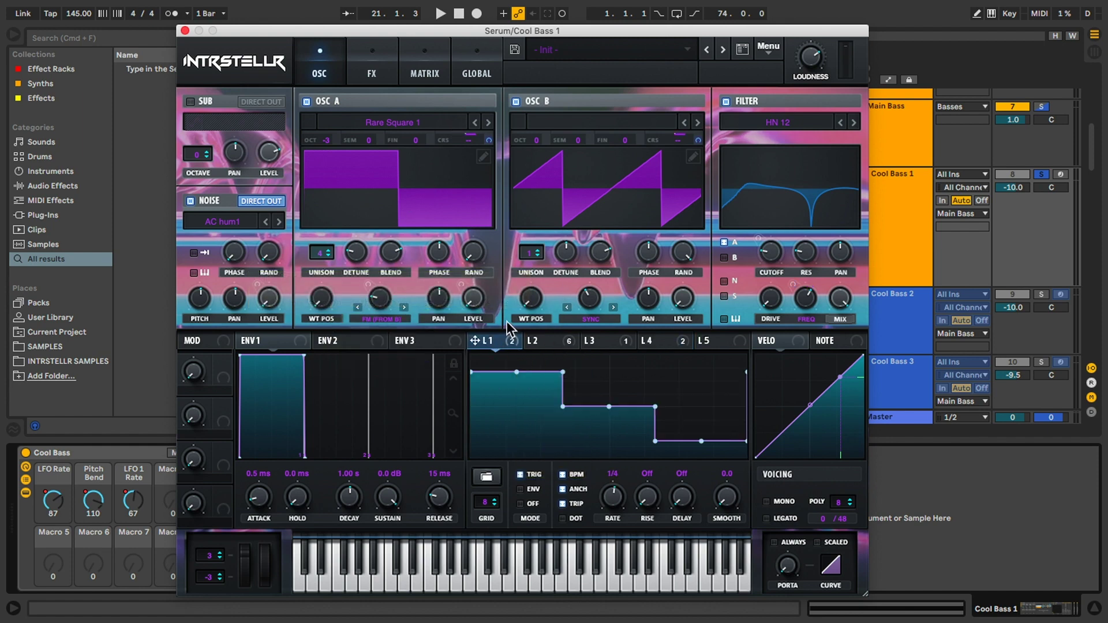
{"action": "right_click", "coordinate": [511, 340]}
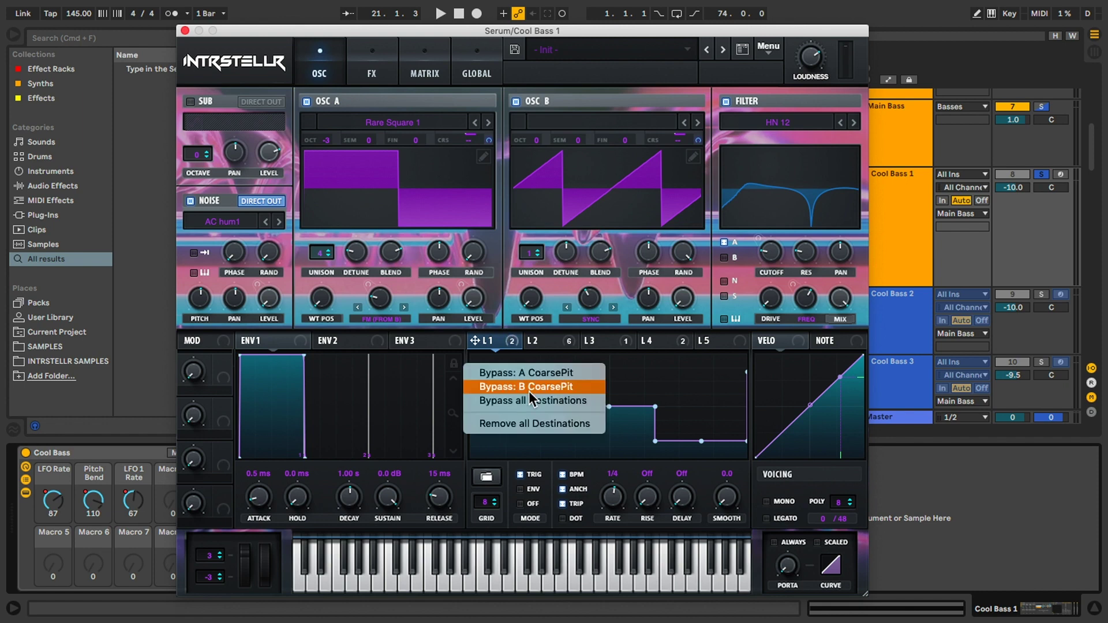
{"action": "left_click", "coordinate": [526, 402]}
{"action": "key", "text": "space"}
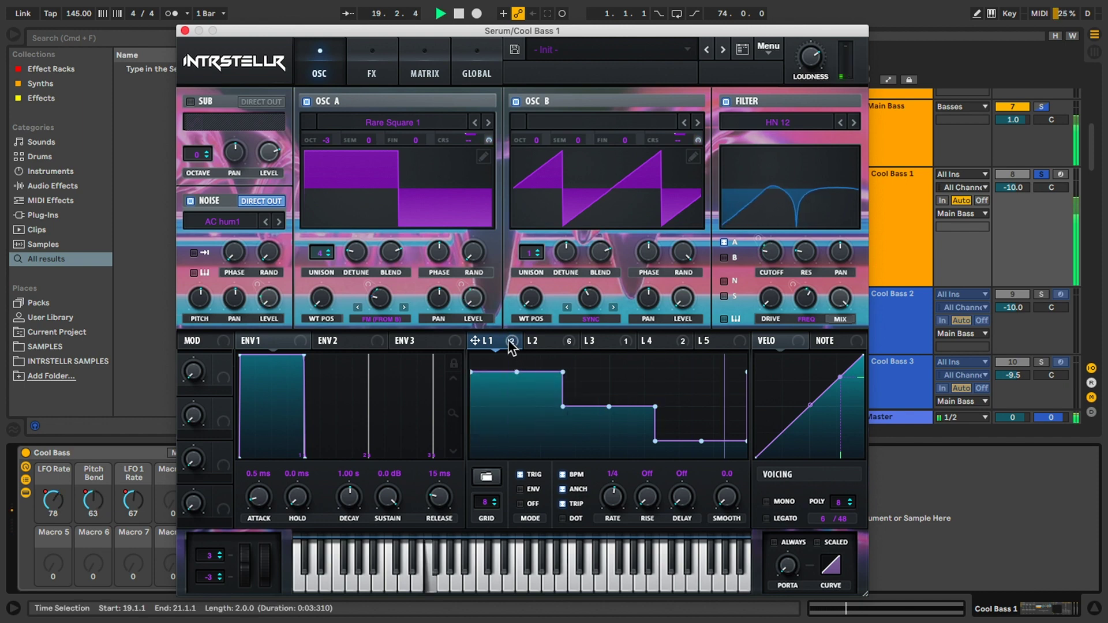
{"action": "right_click", "coordinate": [511, 340]}
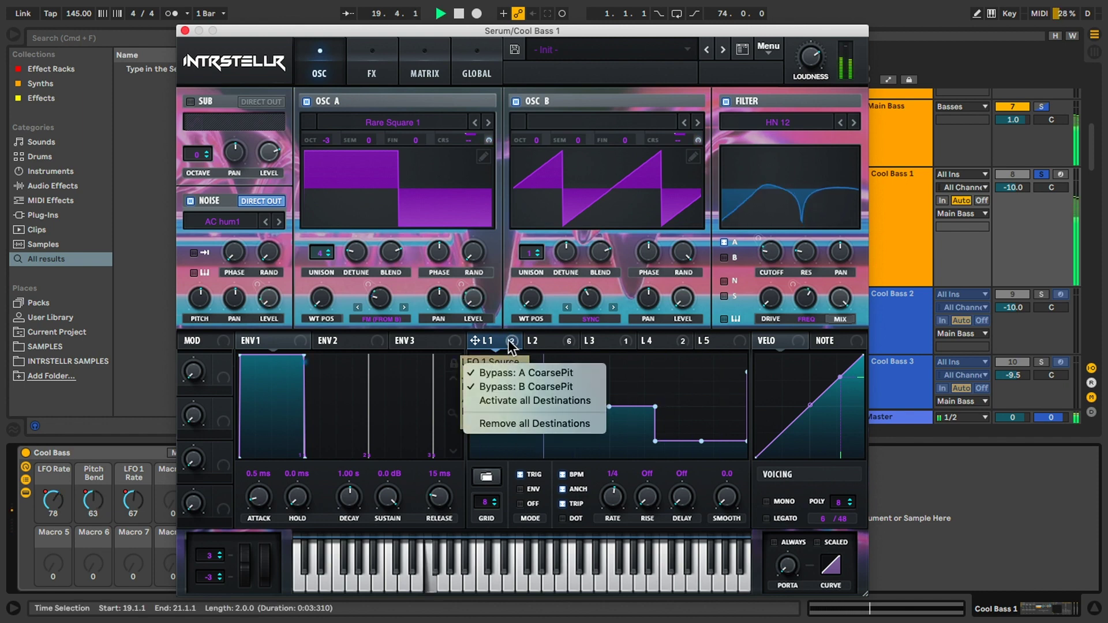
{"action": "left_click", "coordinate": [521, 404]}
{"action": "key", "text": "space"}
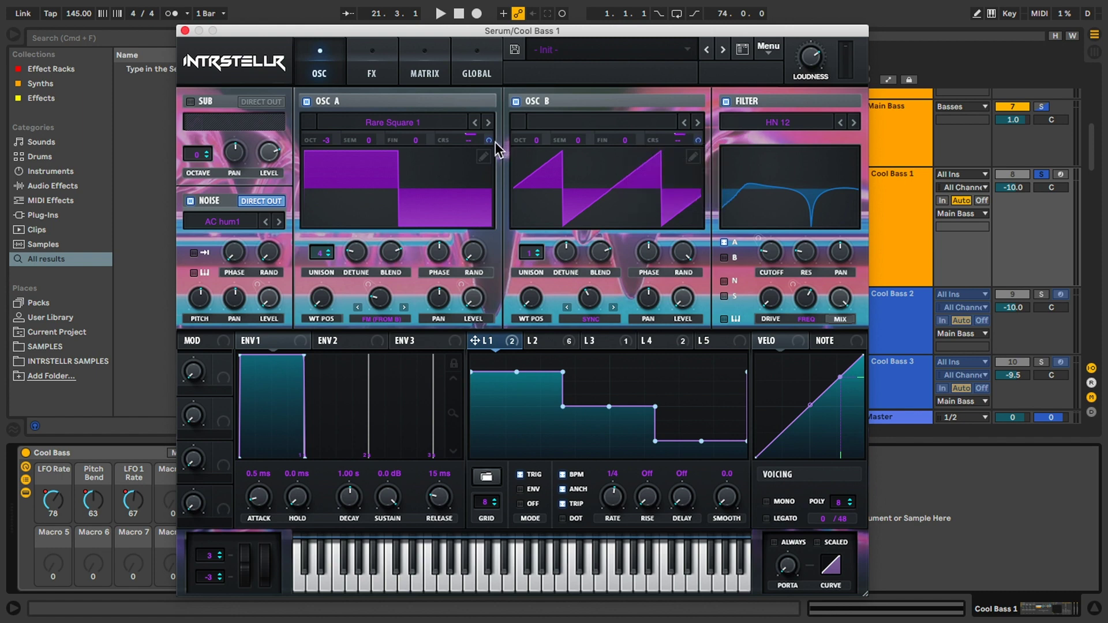
Replay the clip with LFO 1's stepped pitch modulation restored
{"action": "mouse_move", "coordinate": [490, 142]}
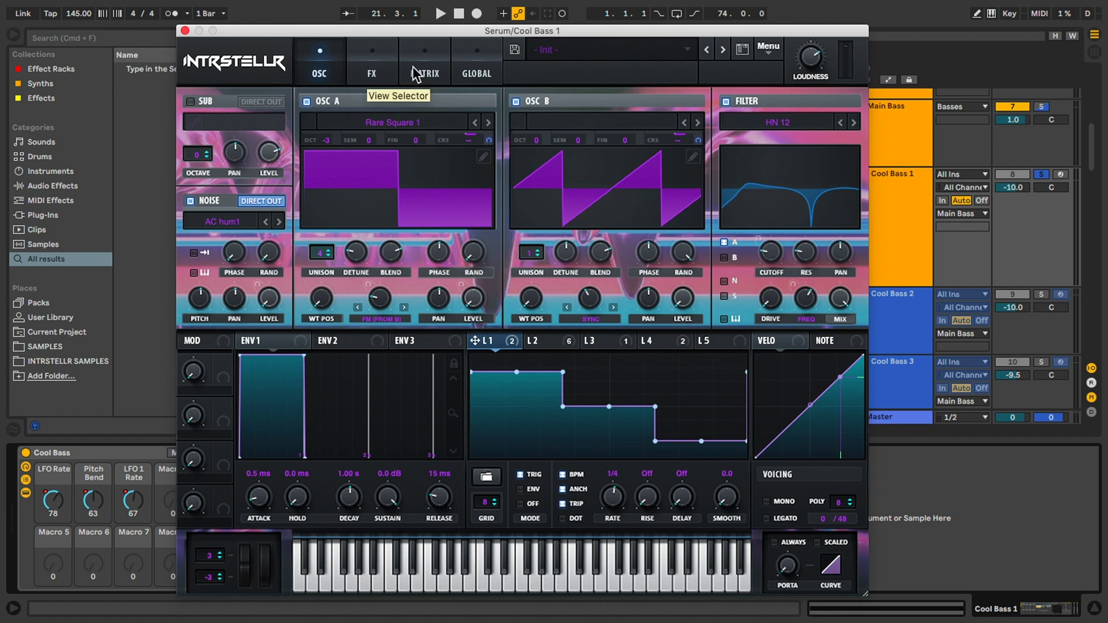
{"action": "key", "text": "space"}
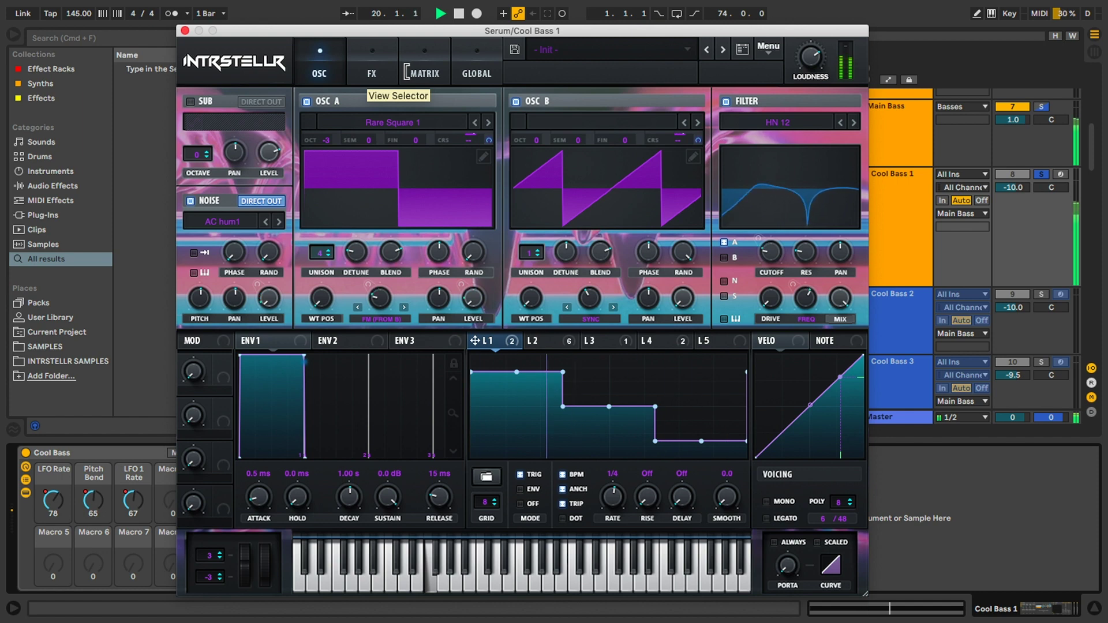
{"action": "key", "text": "space"}
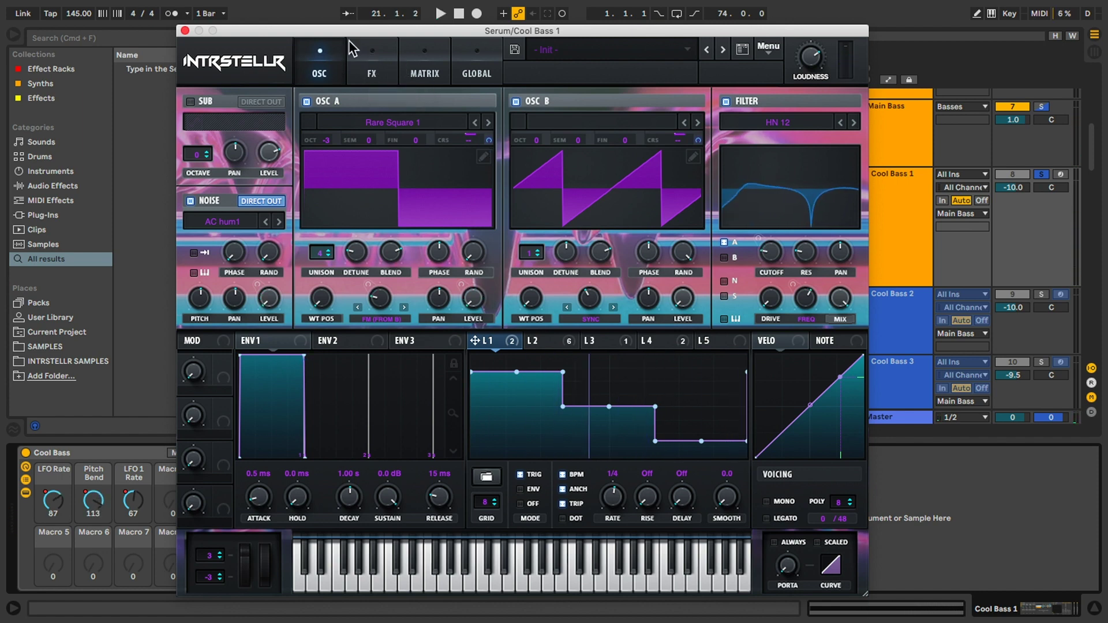
On Serum's FX page, switch on the Distortion, OTT and Filter effects
{"action": "left_click", "coordinate": [373, 72]}
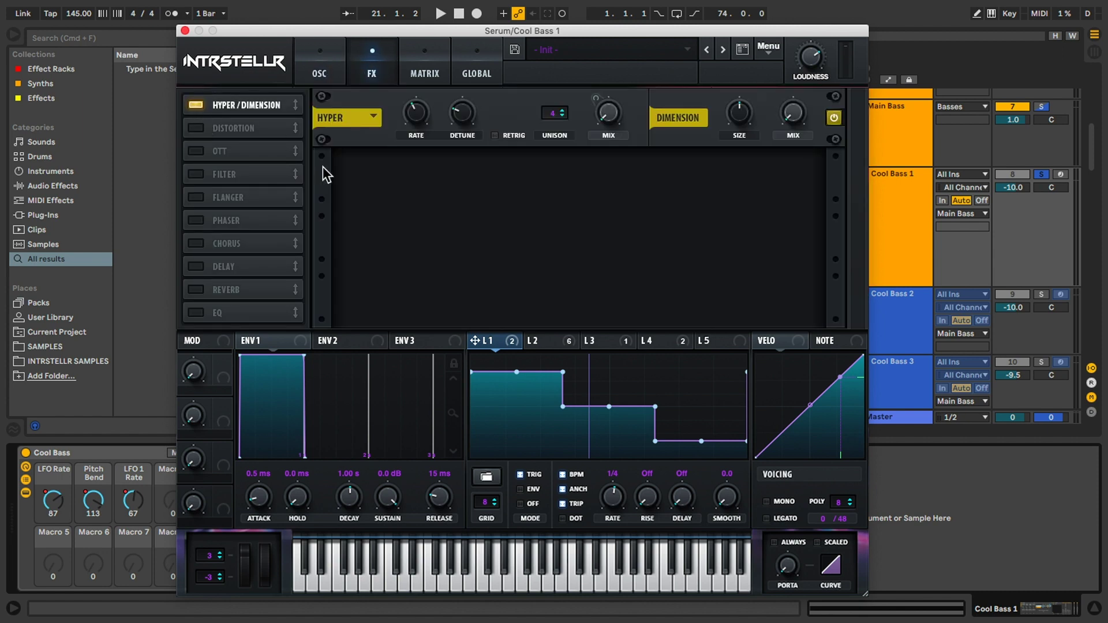
{"action": "left_click", "coordinate": [564, 344]}
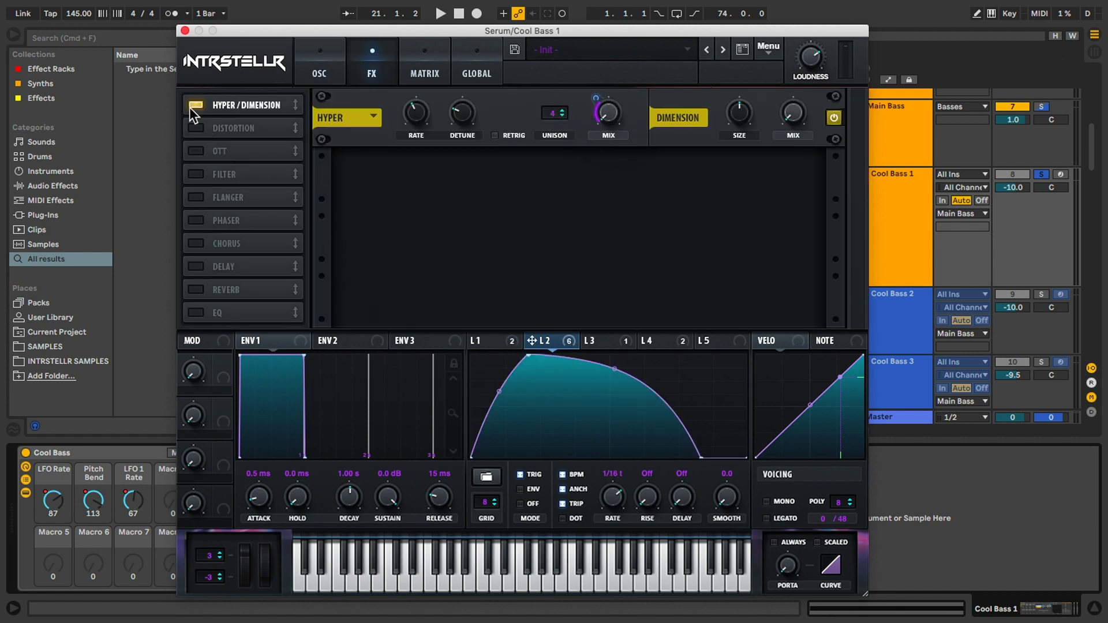
{"action": "left_click", "coordinate": [195, 128]}
{"action": "left_click", "coordinate": [198, 152]}
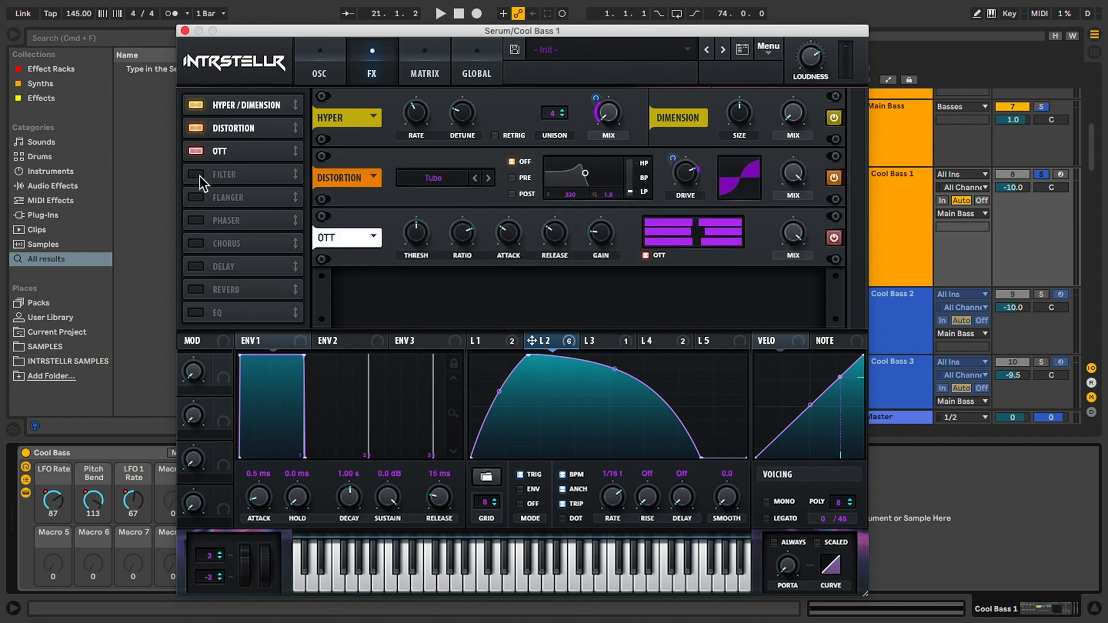
{"action": "left_click", "coordinate": [198, 174]}
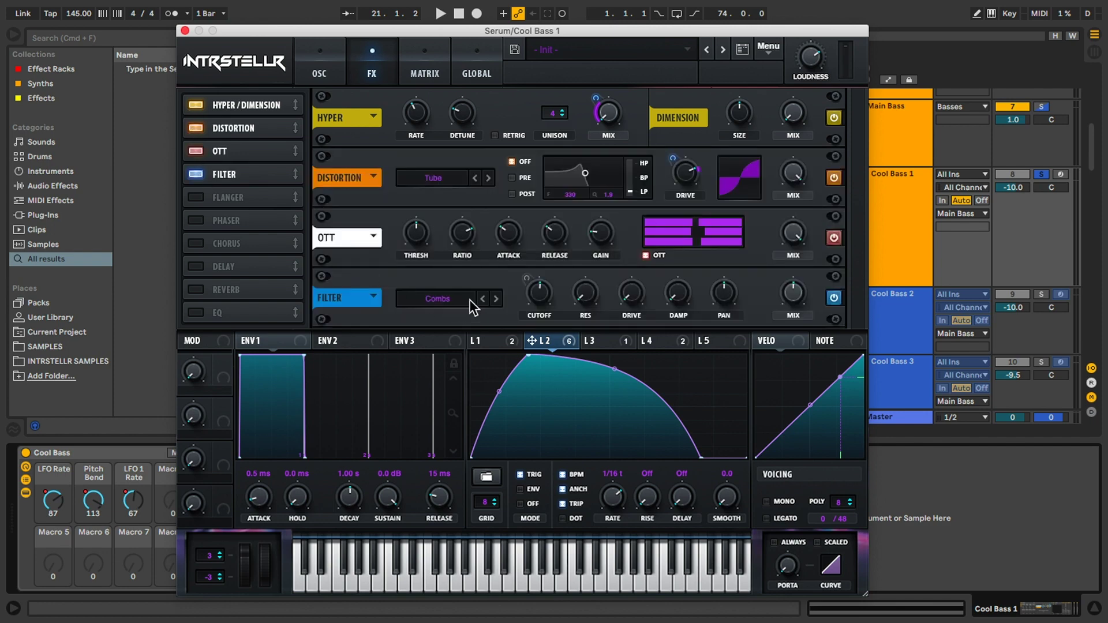
Show LFO 3's shape and 1/2 rate, then audition the patch
{"action": "left_click", "coordinate": [600, 340]}
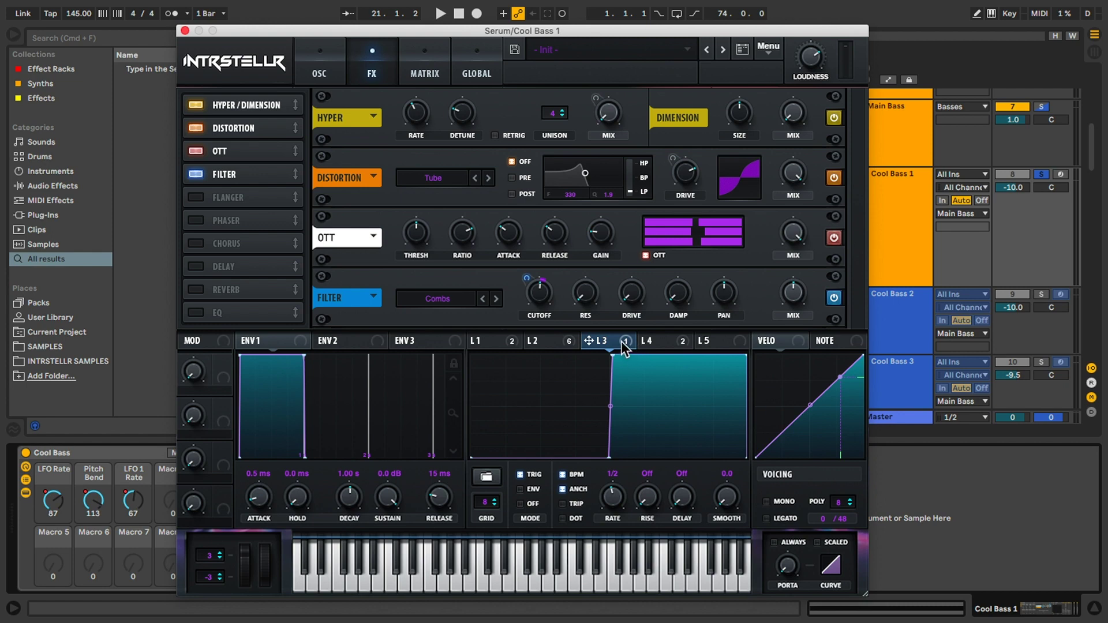
{"action": "key", "text": "space"}
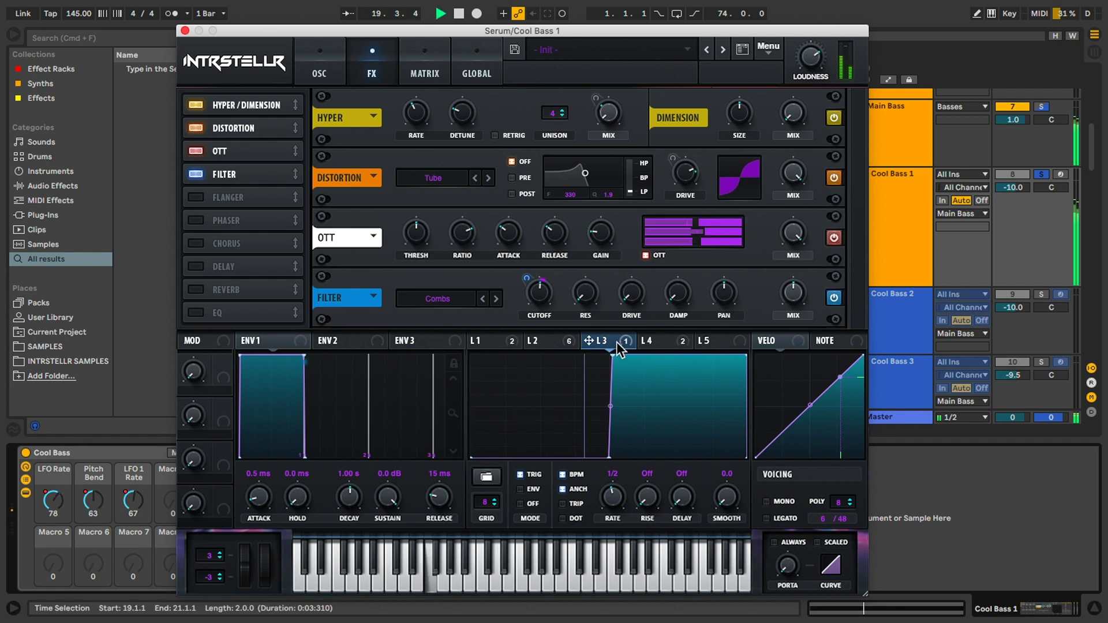
{"action": "key", "text": "space"}
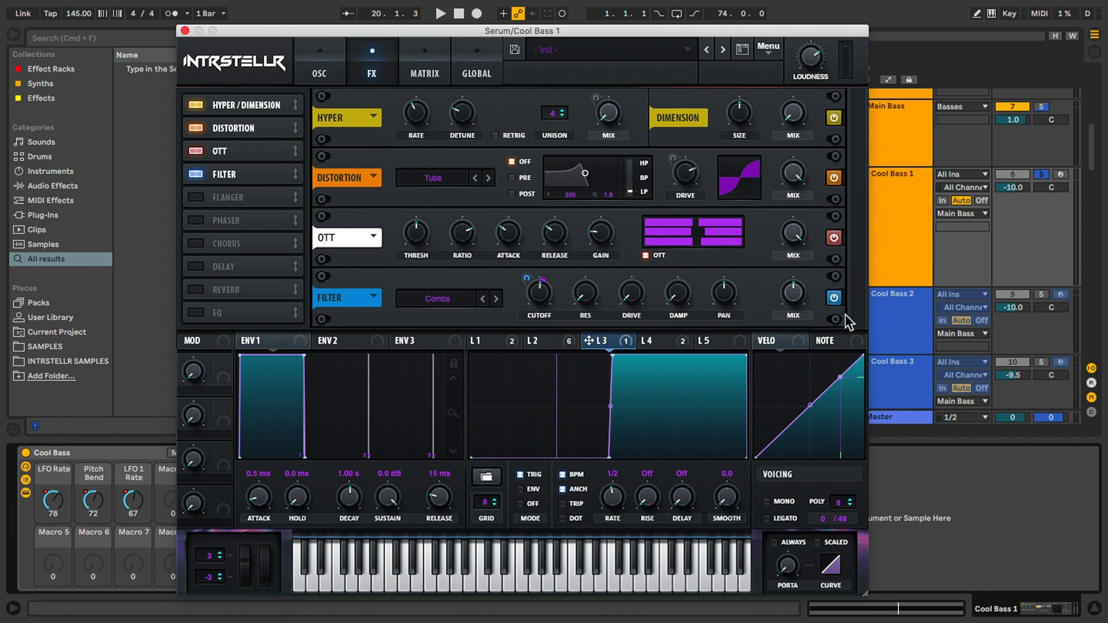
Close Serum and switch on Chorus, CROW PHAT and EQ Eight while the clip plays
{"action": "left_click", "coordinate": [185, 31]}
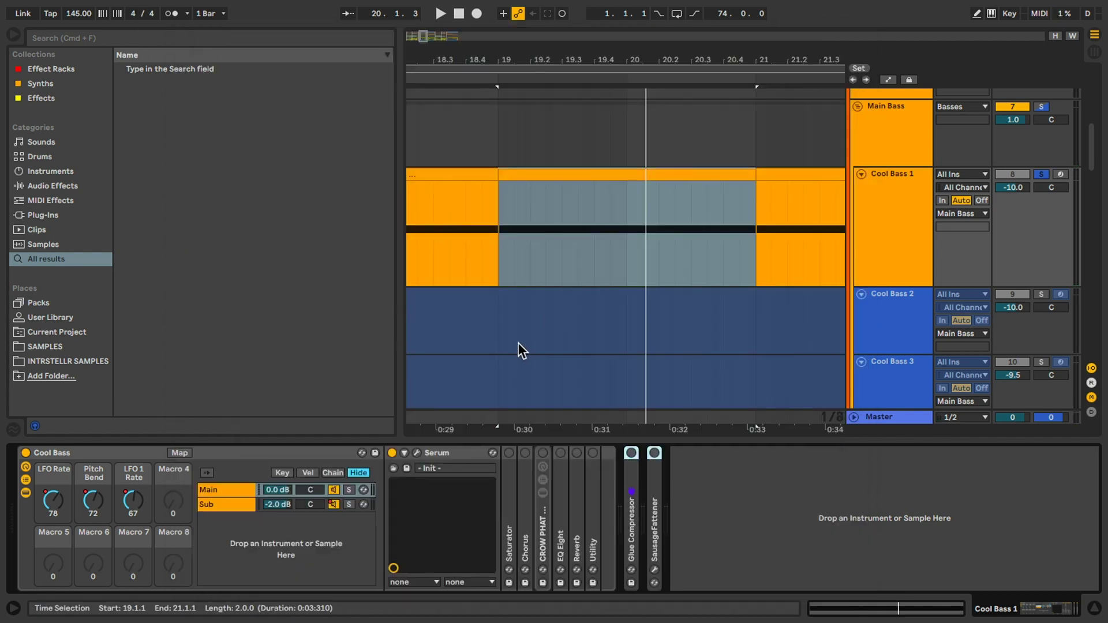
{"action": "left_click", "coordinate": [523, 452]}
{"action": "key", "text": "space"}
{"action": "key", "text": "space"}
{"action": "left_click", "coordinate": [542, 453]}
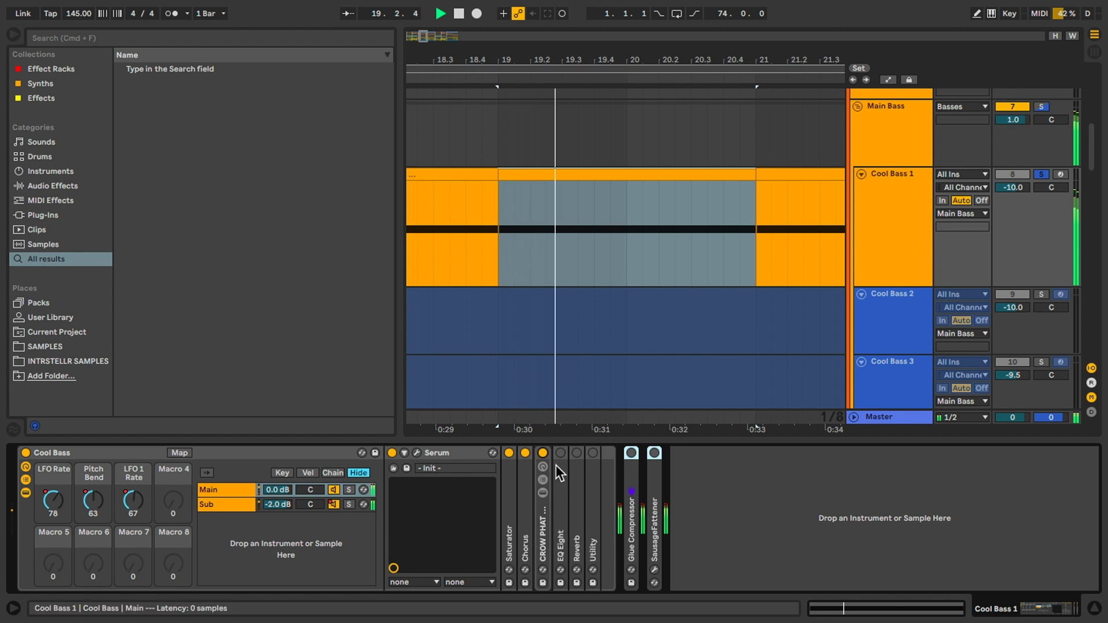
{"action": "left_click", "coordinate": [561, 454]}
Inspect EQ Eight's band 5, the Reverb and the Utility settings, then replay the loop
{"action": "double_click", "coordinate": [557, 493]}
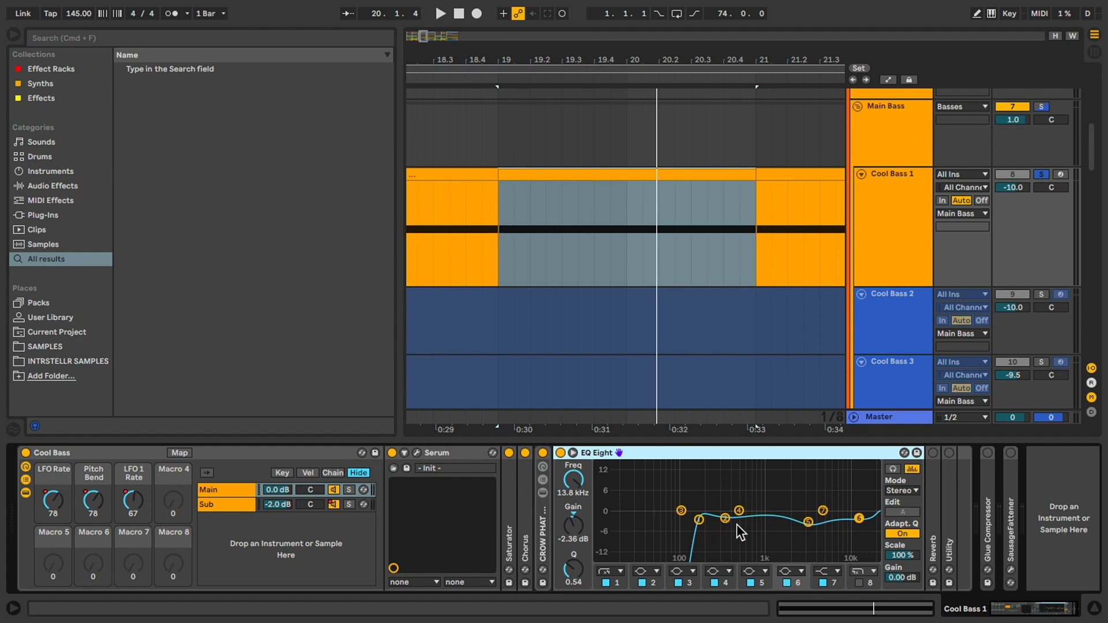
{"action": "left_click", "coordinate": [809, 521]}
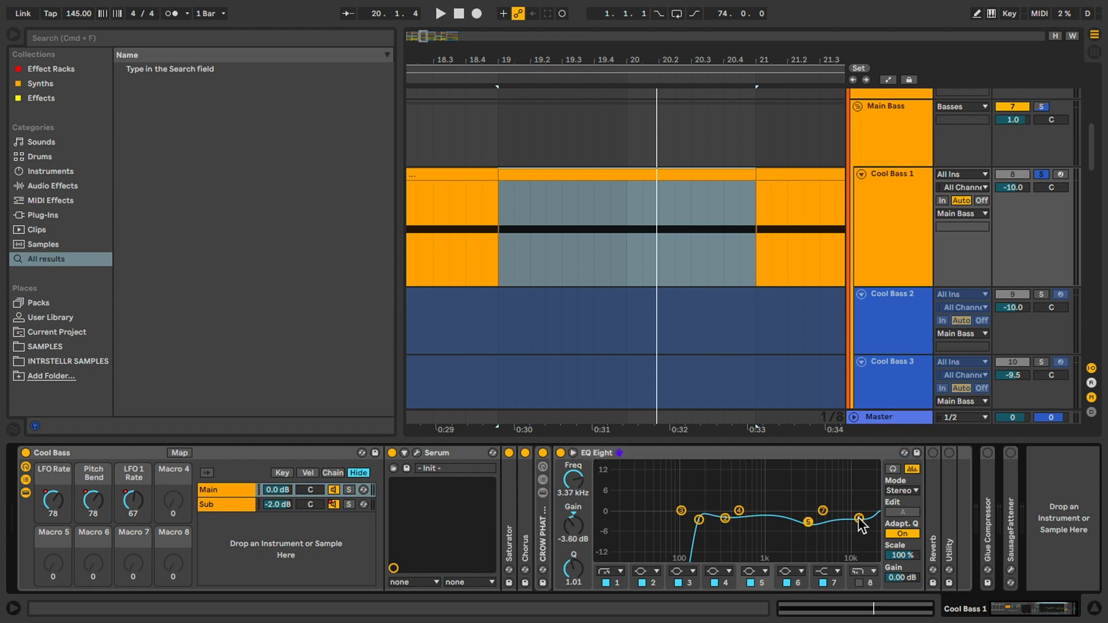
{"action": "double_click", "coordinate": [582, 453]}
{"action": "double_click", "coordinate": [577, 475]}
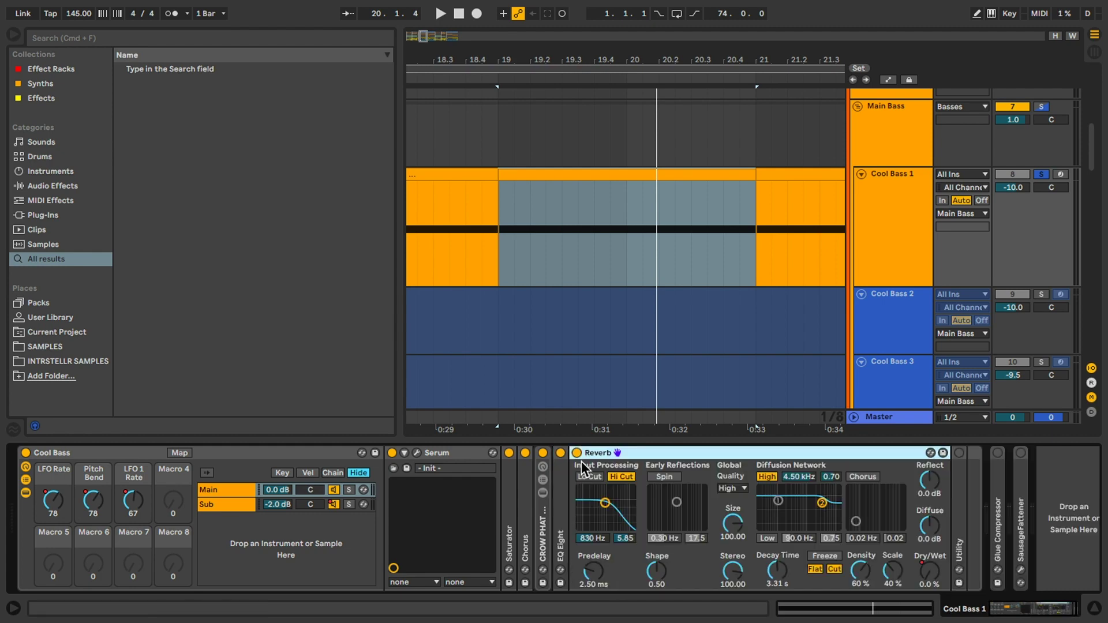
{"action": "double_click", "coordinate": [604, 454]}
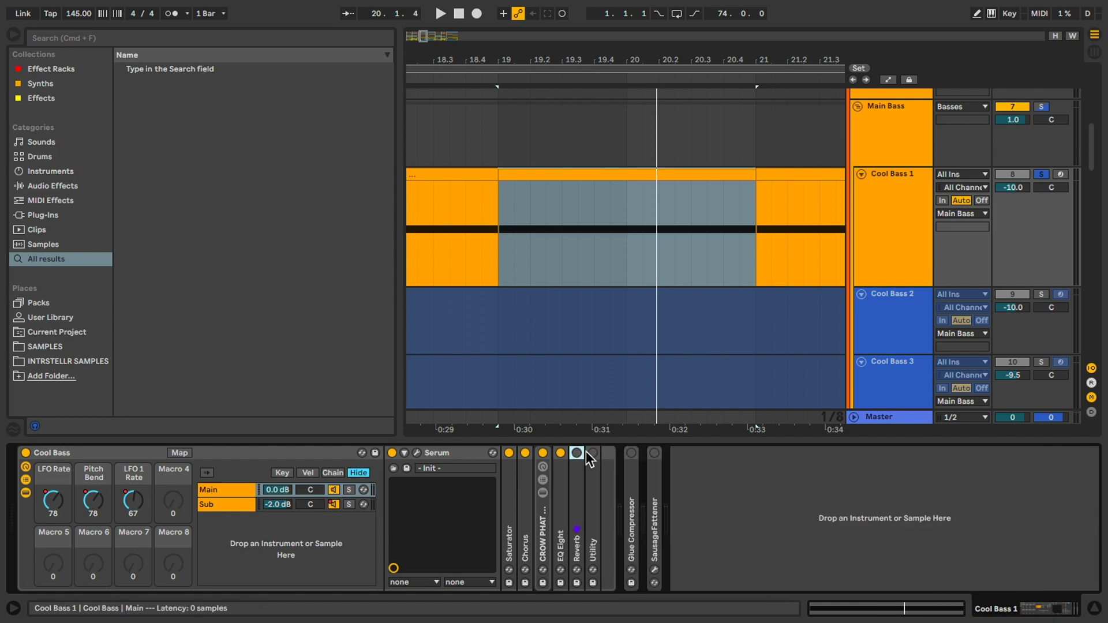
{"action": "double_click", "coordinate": [590, 478]}
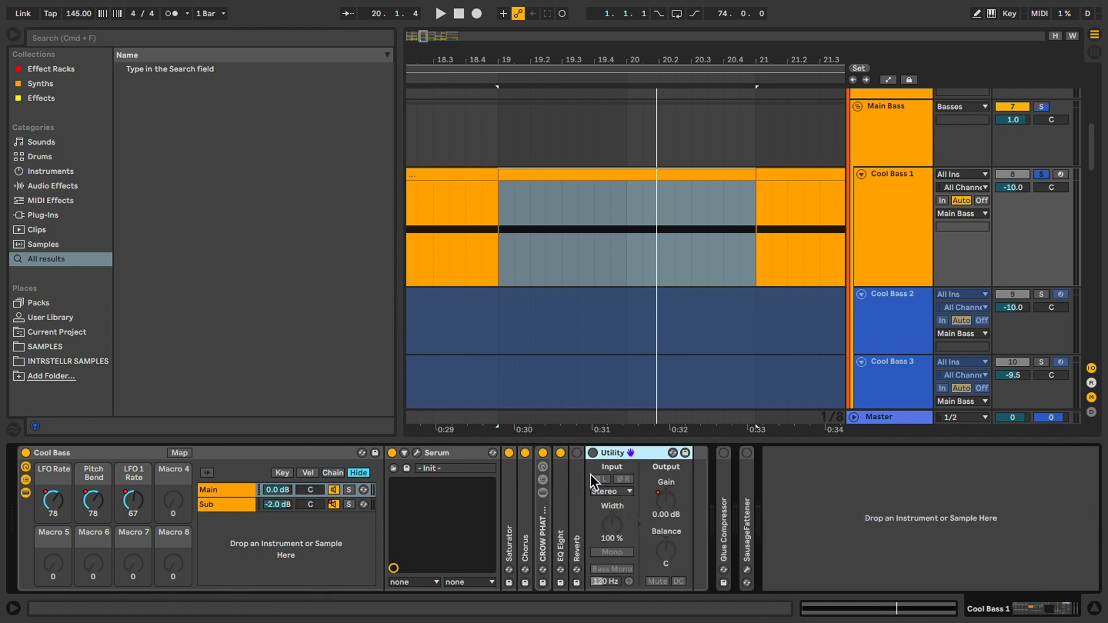
{"action": "double_click", "coordinate": [603, 453]}
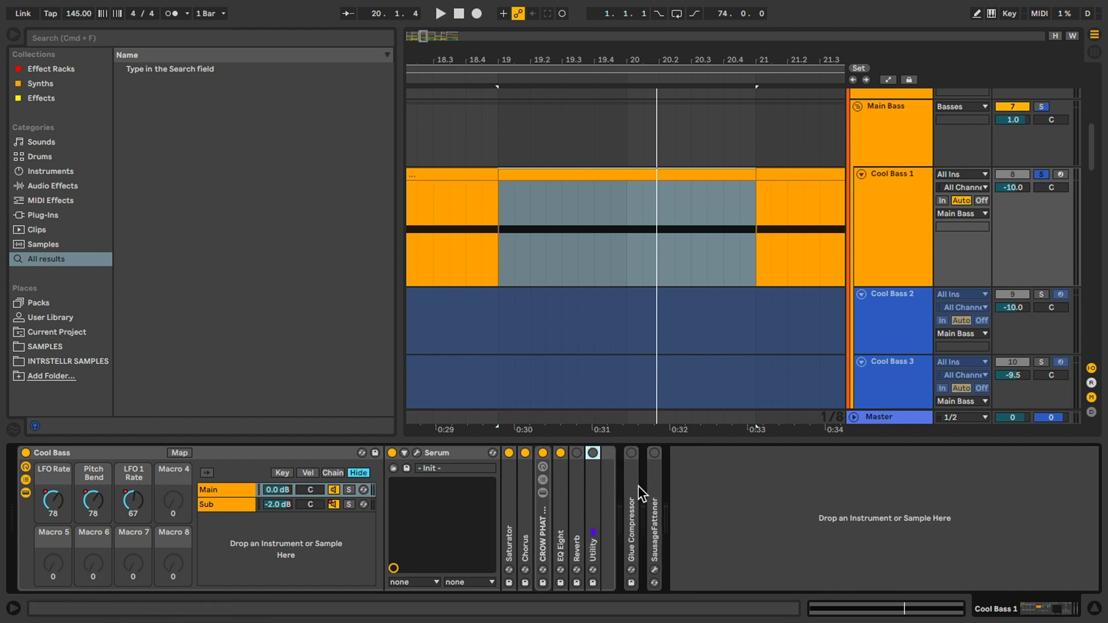
{"action": "key", "text": "space"}
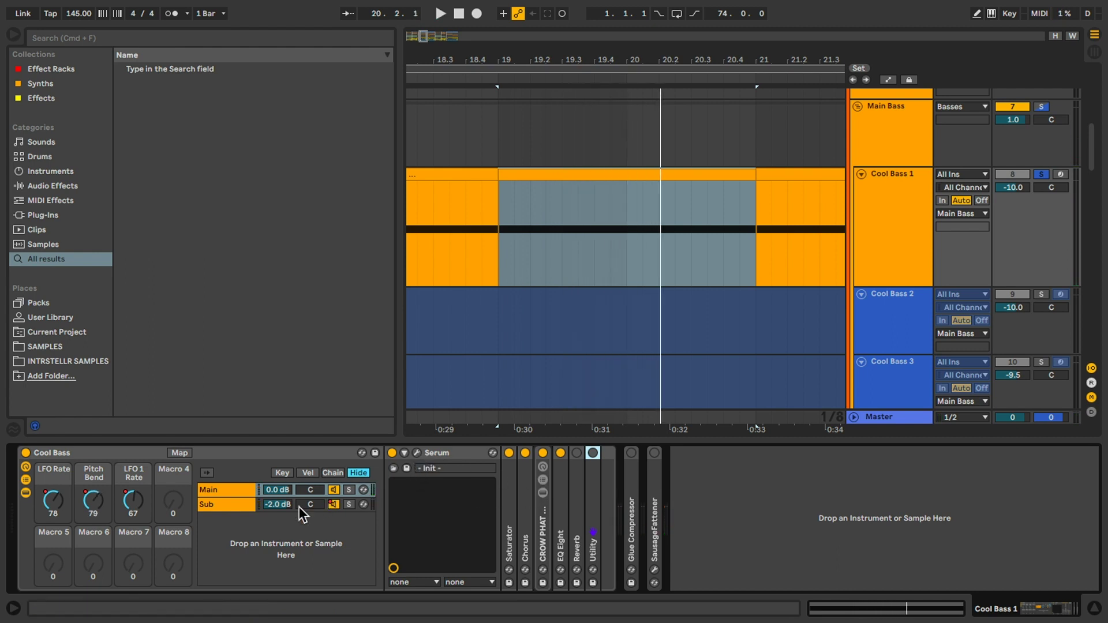
{"action": "left_click", "coordinate": [227, 506]}
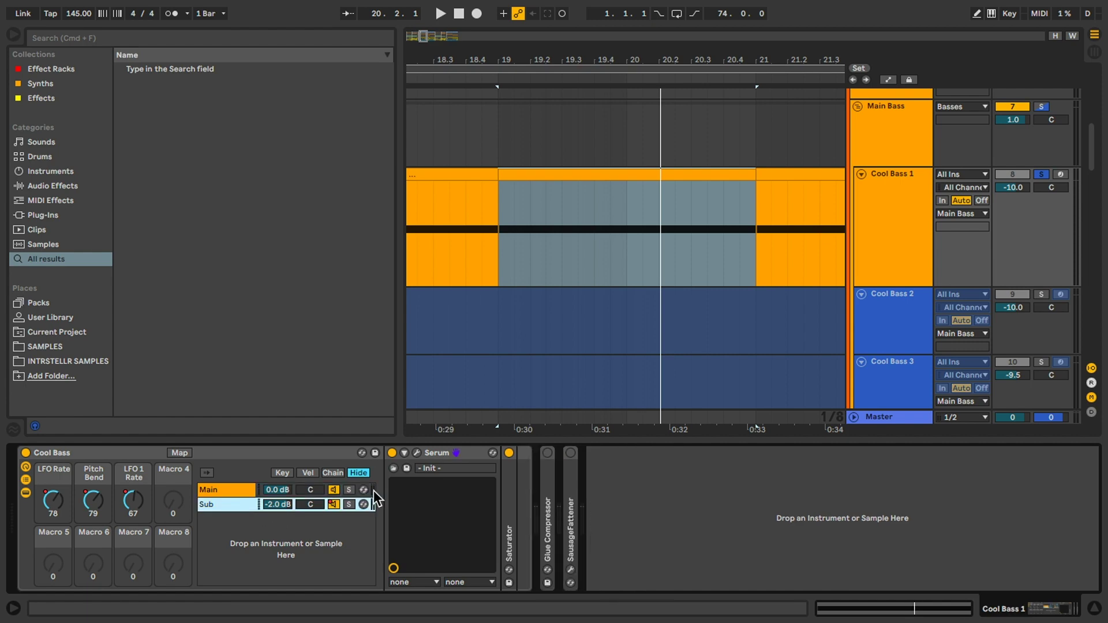
{"action": "left_click", "coordinate": [417, 453]}
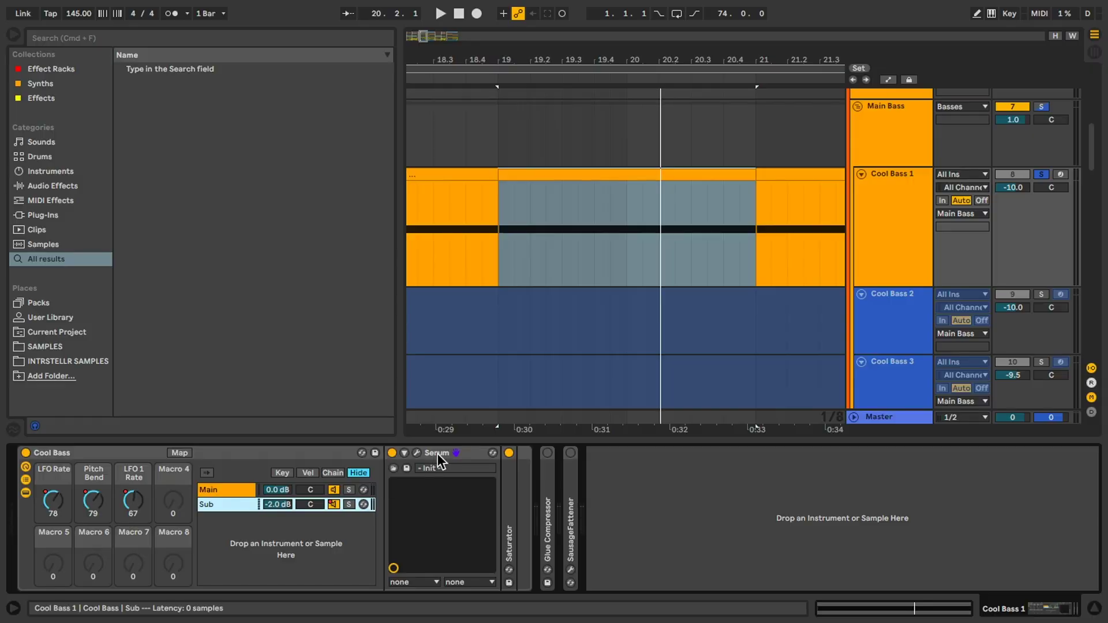
{"action": "double_click", "coordinate": [508, 509]}
{"action": "double_click", "coordinate": [543, 453]}
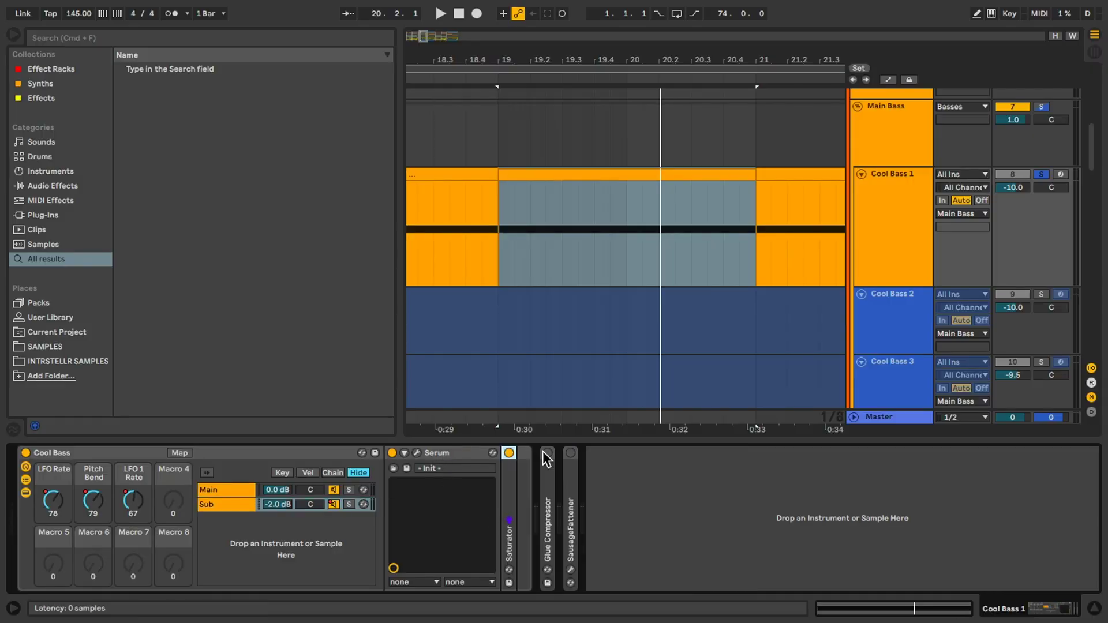
Switch on the Glue Compressor, inspect its settings while playing, then fold it up
{"action": "left_click", "coordinate": [236, 488]}
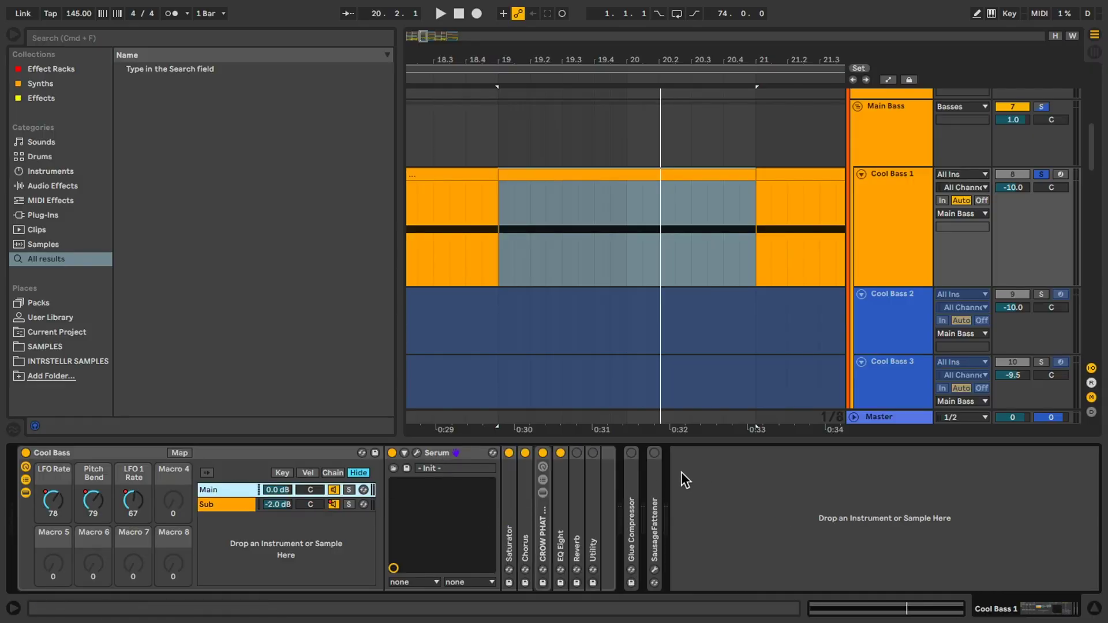
{"action": "left_click", "coordinate": [631, 453]}
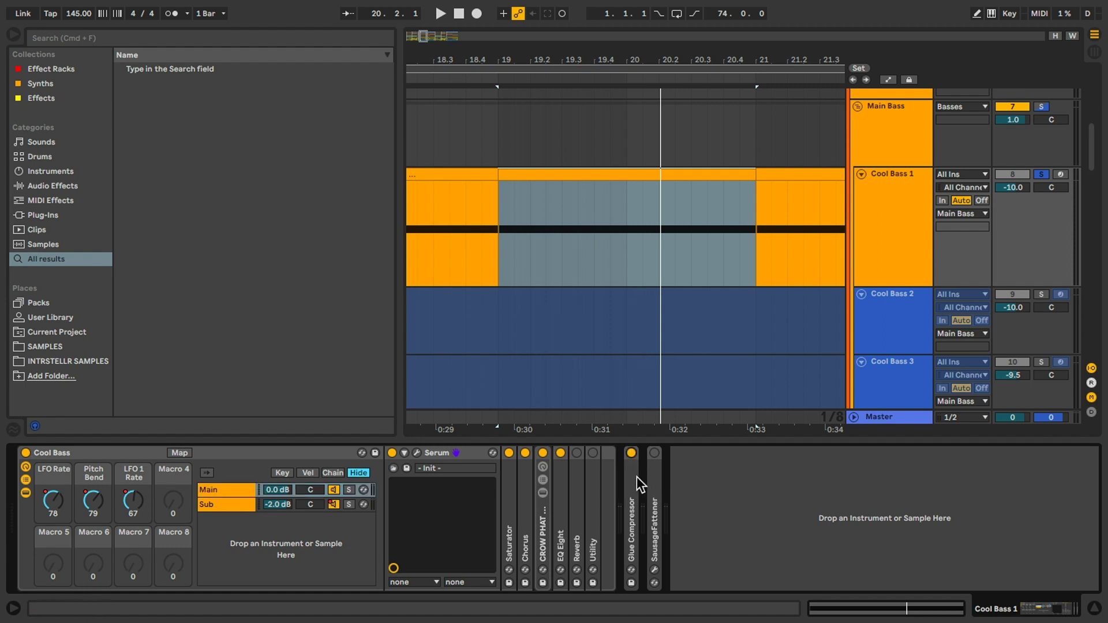
{"action": "double_click", "coordinate": [634, 477]}
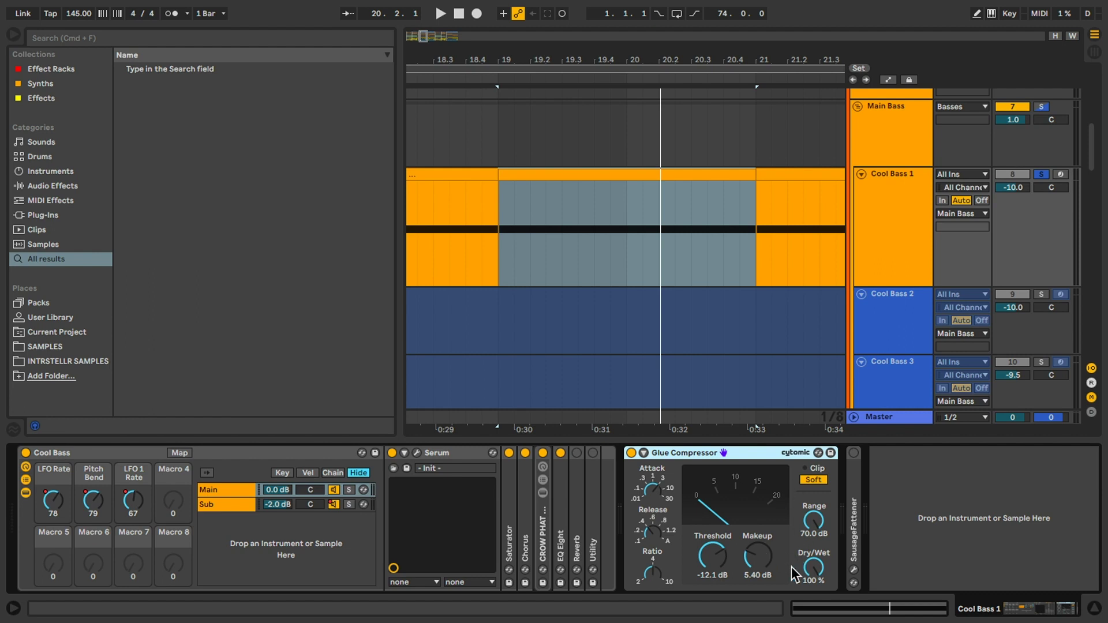
{"action": "key", "text": "space"}
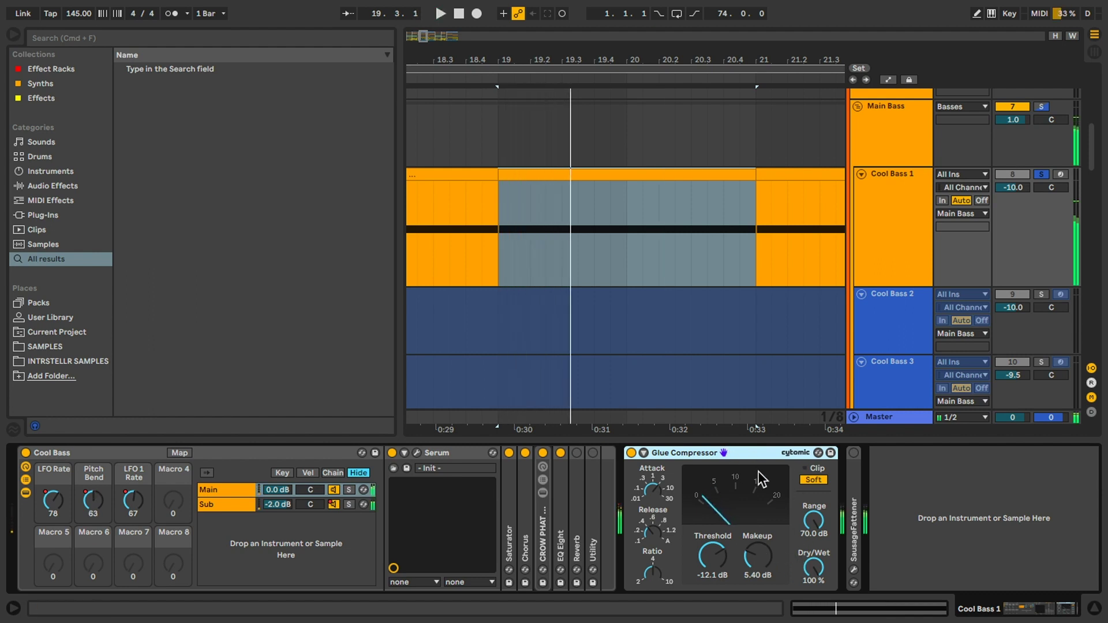
{"action": "double_click", "coordinate": [728, 453]}
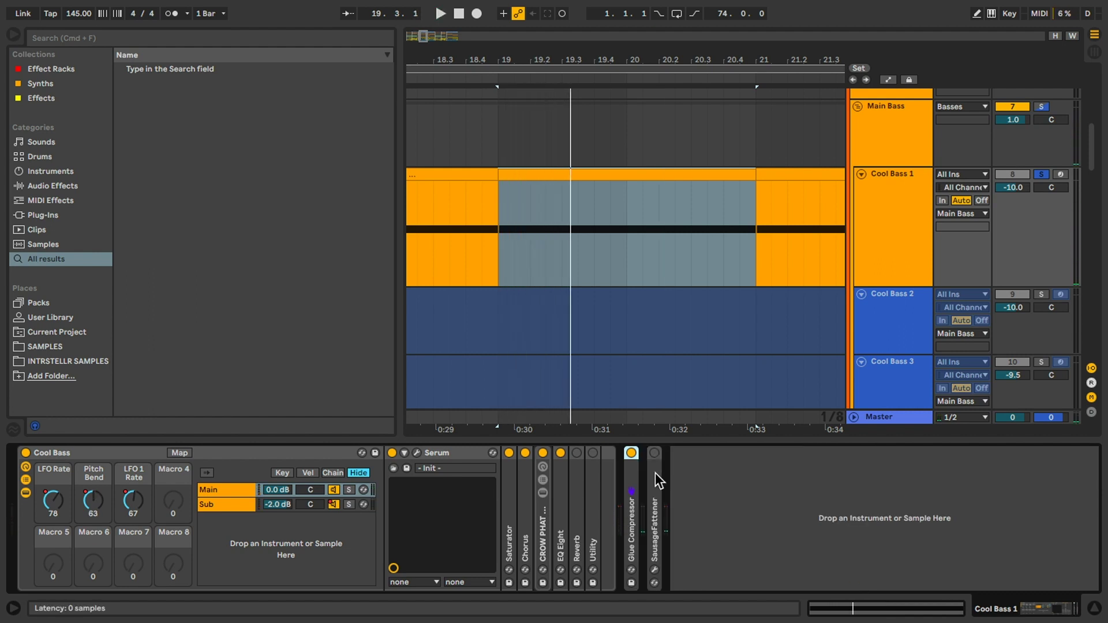
Enable SausageFattener, audition it, and shorten the Cool Bass 1 track lane
{"action": "double_click", "coordinate": [655, 471]}
{"action": "left_click", "coordinate": [655, 453]}
{"action": "key", "text": "space"}
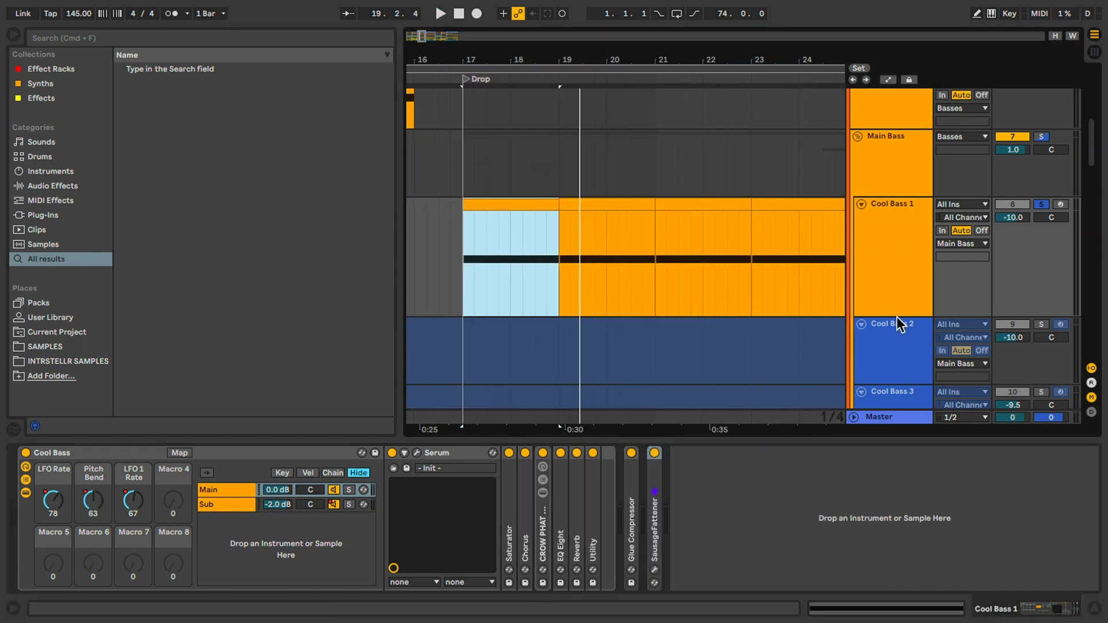
{"action": "left_click_drag", "start_coordinate": [896, 314], "coordinate": [910, 266]}
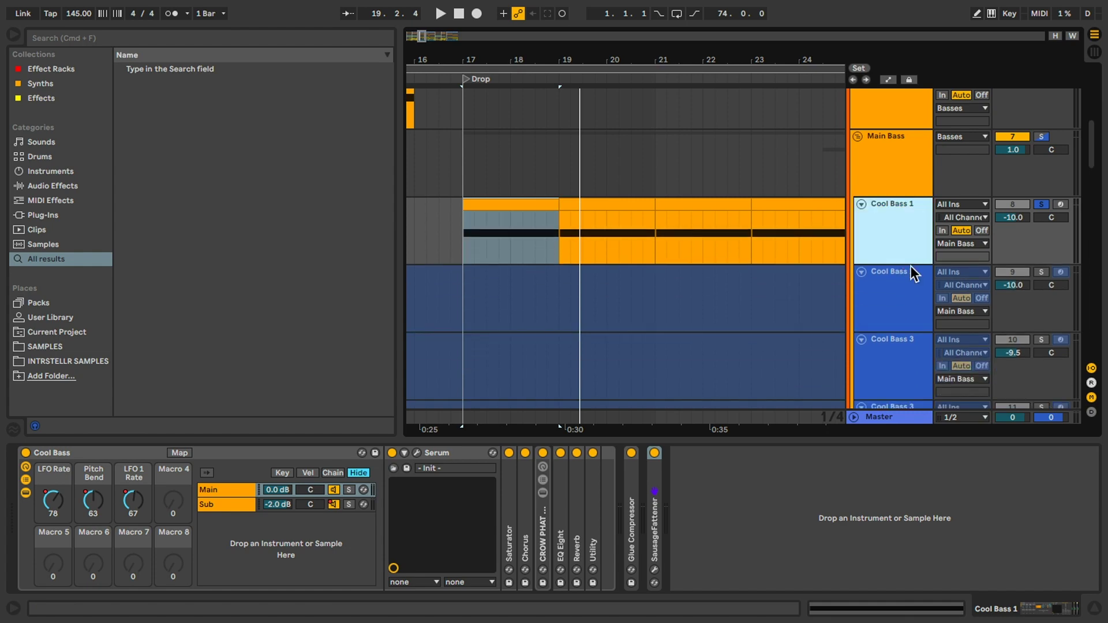